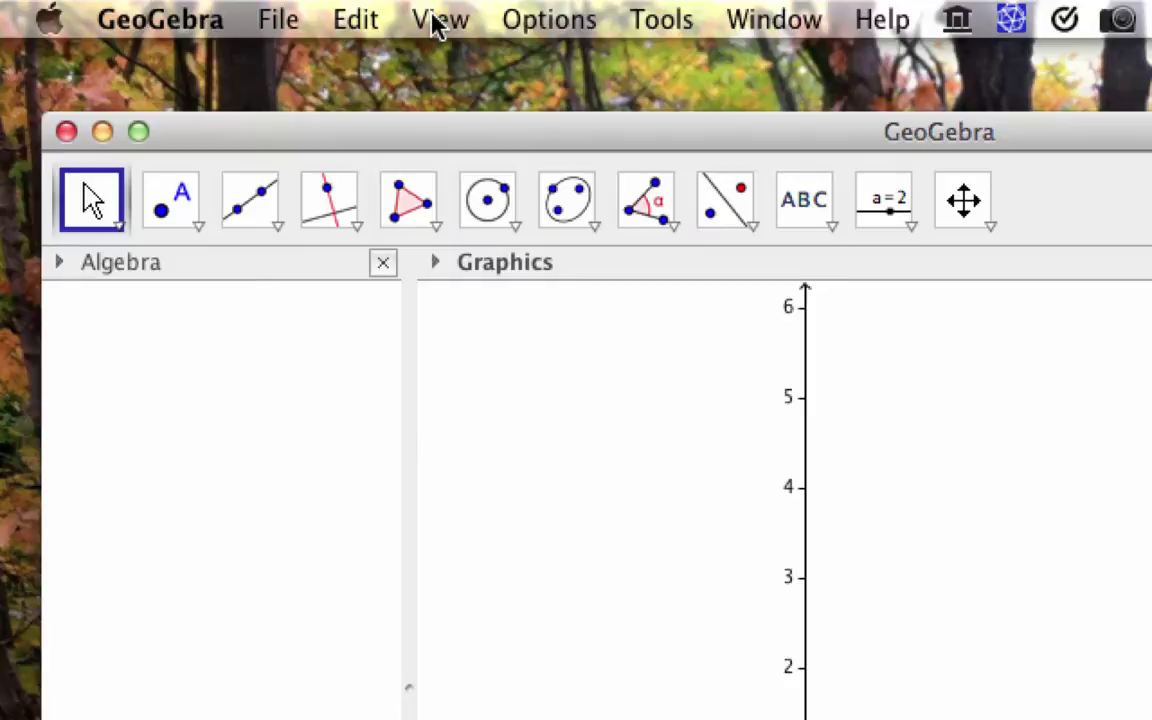
# - Show the Spreadsheet view alongside the graph
pyautogui.click(438, 20)
pyautogui.press('Down')
pyautogui.press('Down')
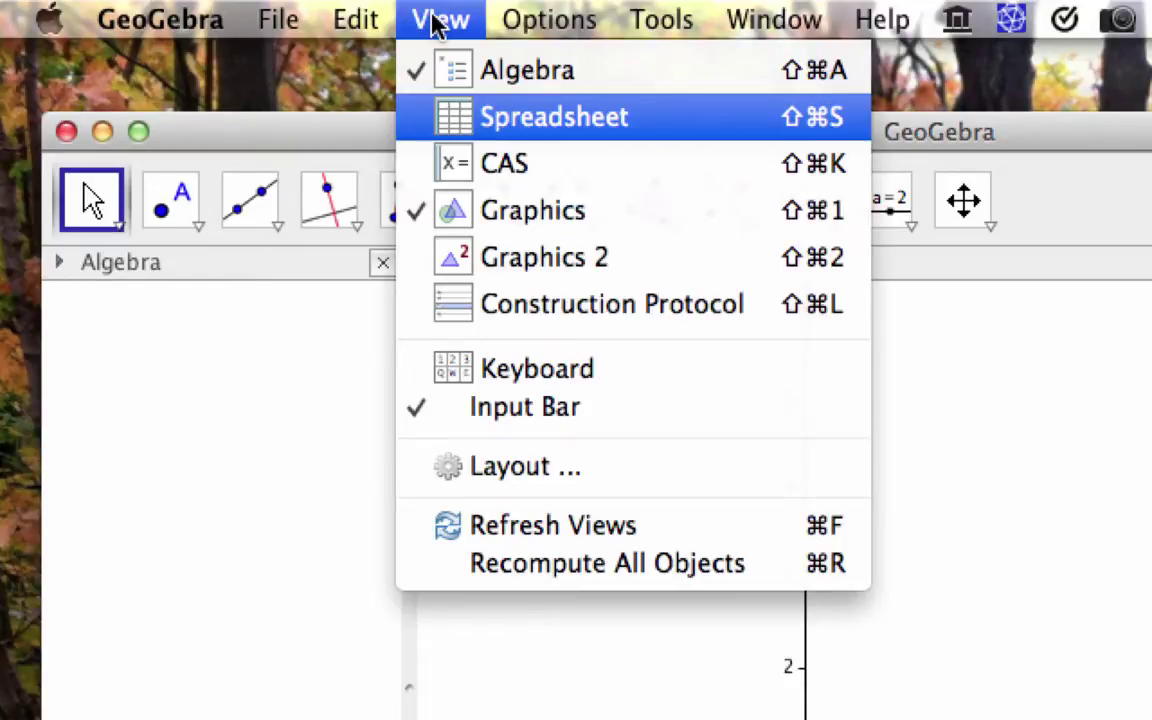
pyautogui.press('Return')
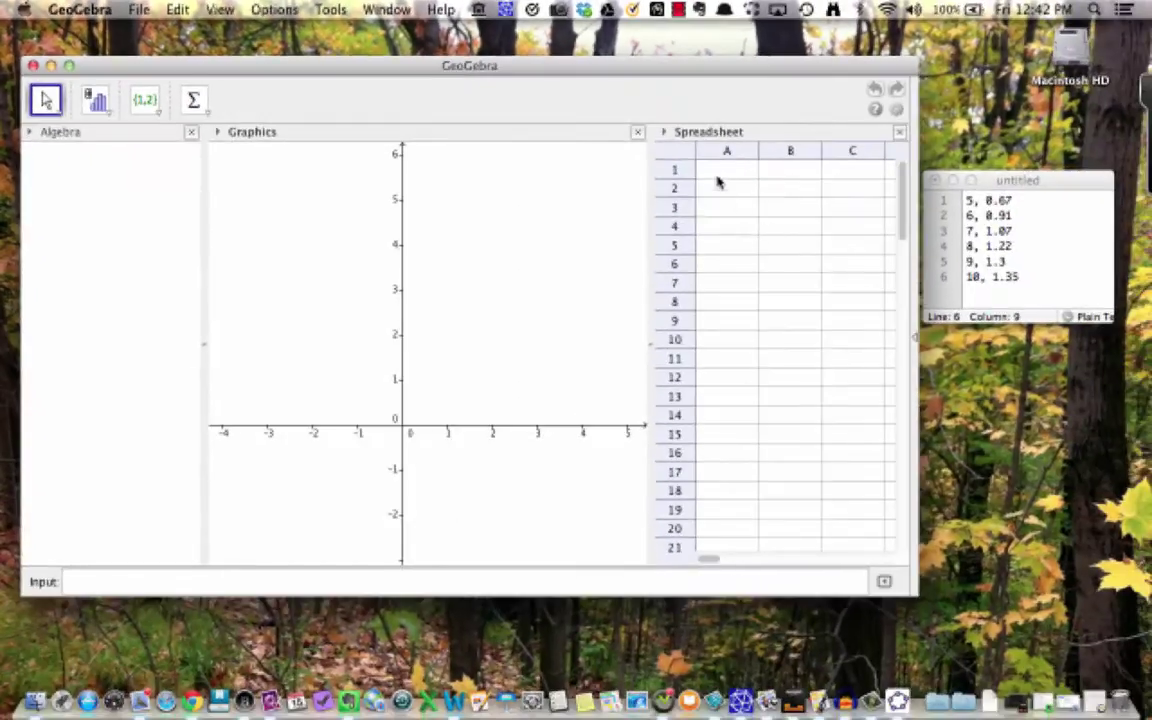
# - Enter the x values 5, 6, 7, 8, 9, 10 in cells A1 to A6
pyautogui.click(715, 172)
pyautogui.write('5')
pyautogui.press('Return')
pyautogui.write('6')
pyautogui.press('Return')
pyautogui.write('7')
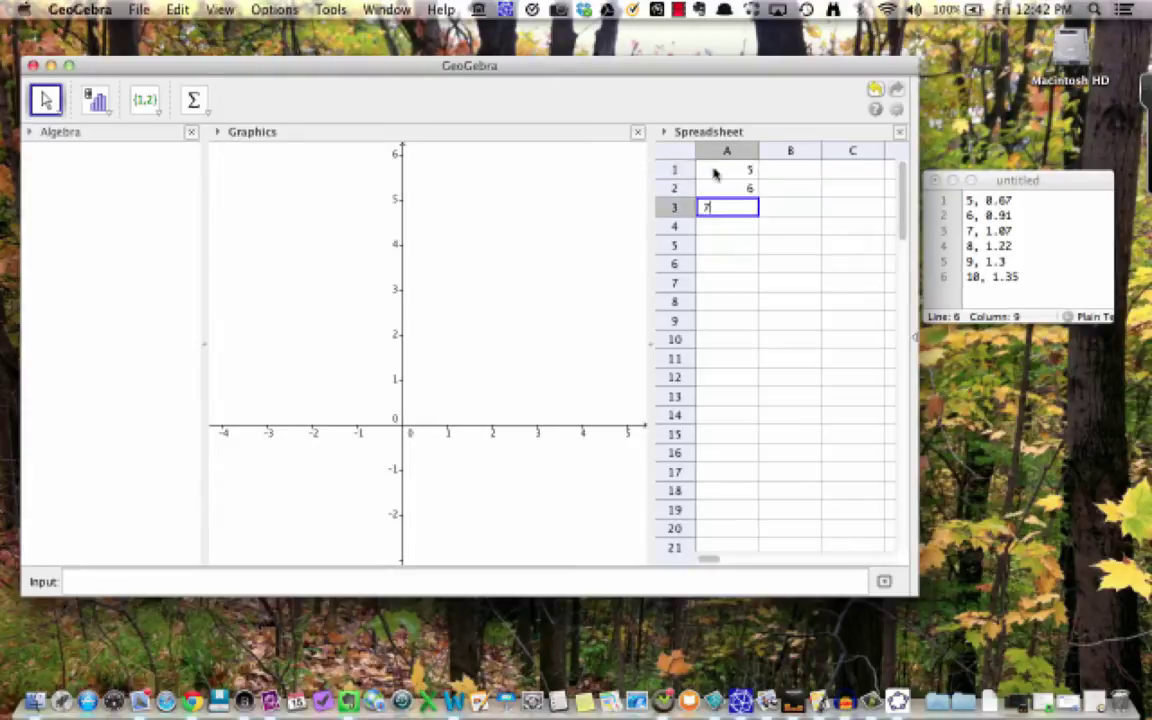
pyautogui.press('Return')
pyautogui.write('8')
pyautogui.press('Return')
pyautogui.write('9')
pyautogui.press('Return')
pyautogui.write('10')
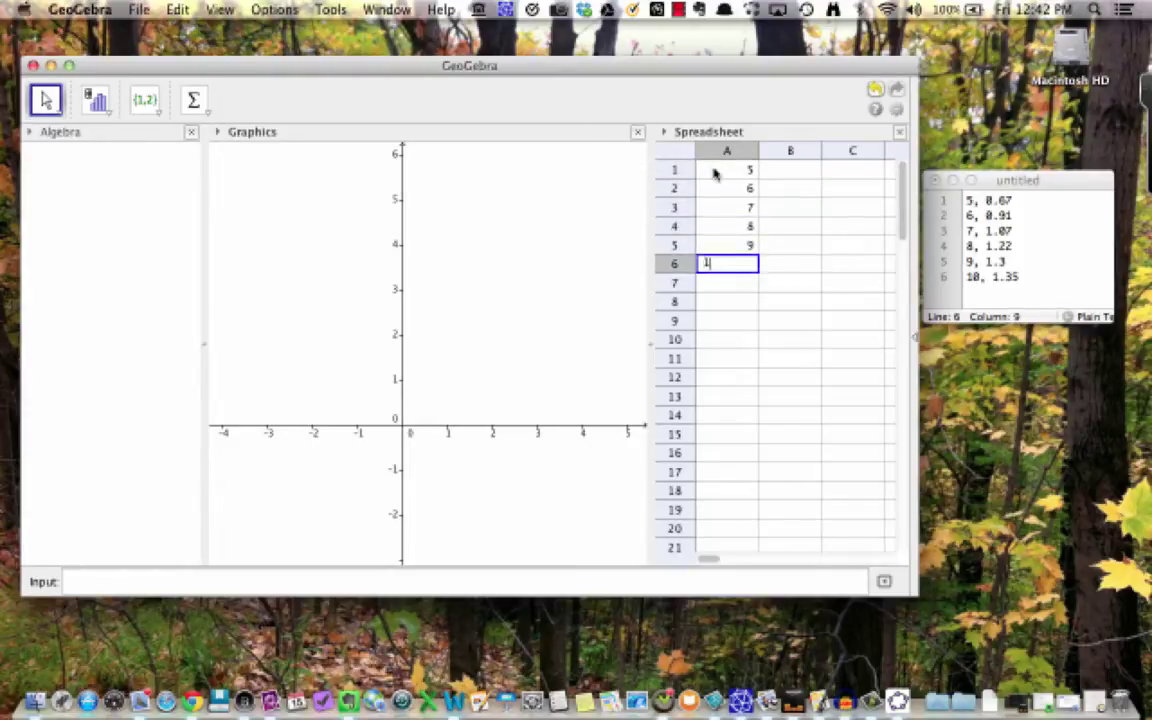
pyautogui.press('Return')
# - Enter the y values 0.67, 0.91, 1.07, 1.22, 1.3, 1.35 in cells B1 to B6
pyautogui.press('Right')
pyautogui.press('Up')
pyautogui.press('Up')
pyautogui.press('Up')
pyautogui.press('Up')
pyautogui.press('Up')
pyautogui.press('Up')
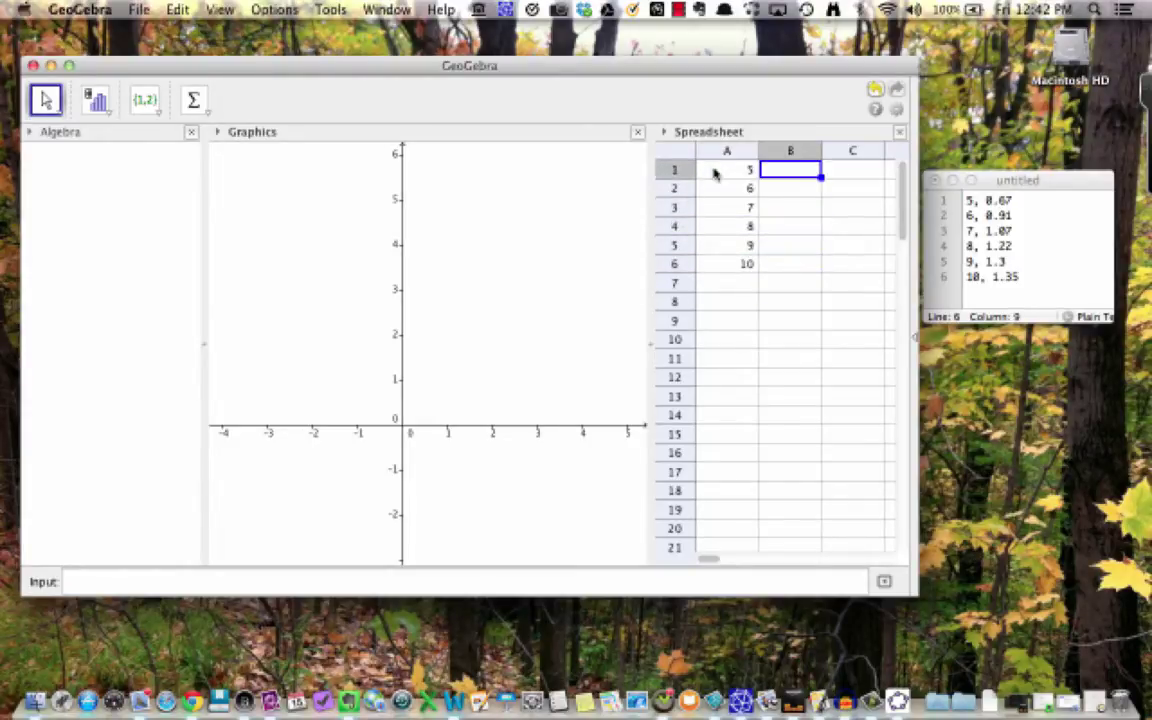
pyautogui.write('.67')
pyautogui.press('Return')
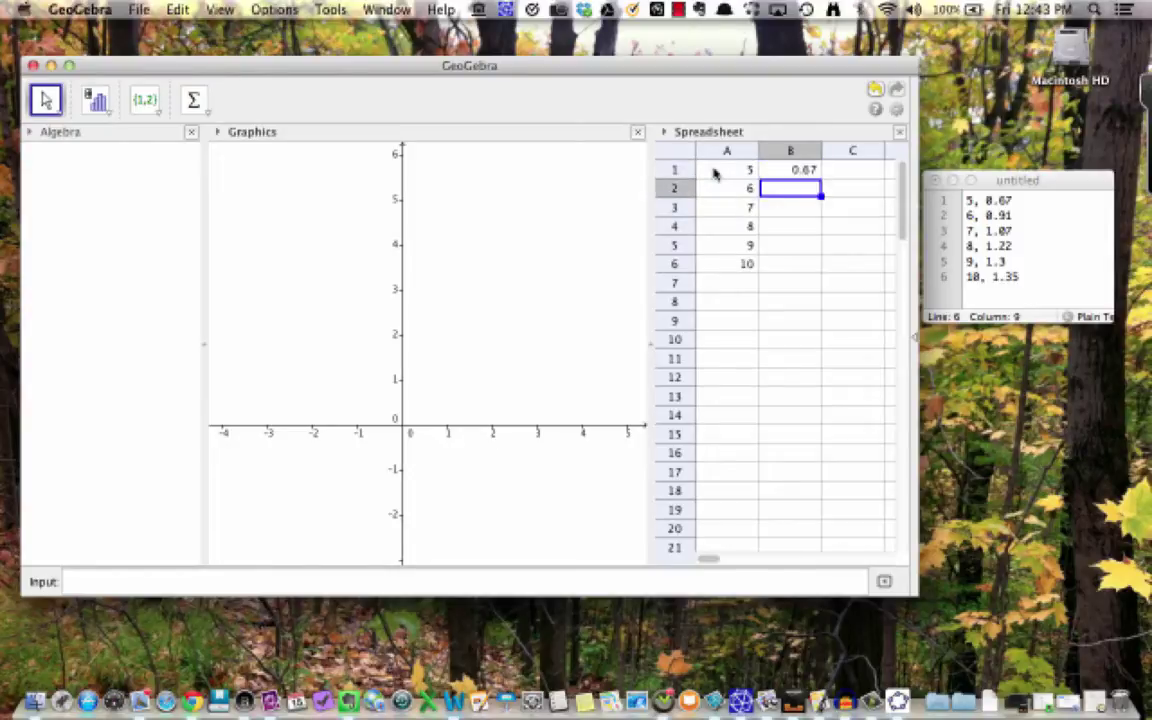
pyautogui.write('.91')
pyautogui.press('Return')
pyautogui.write('1.07')
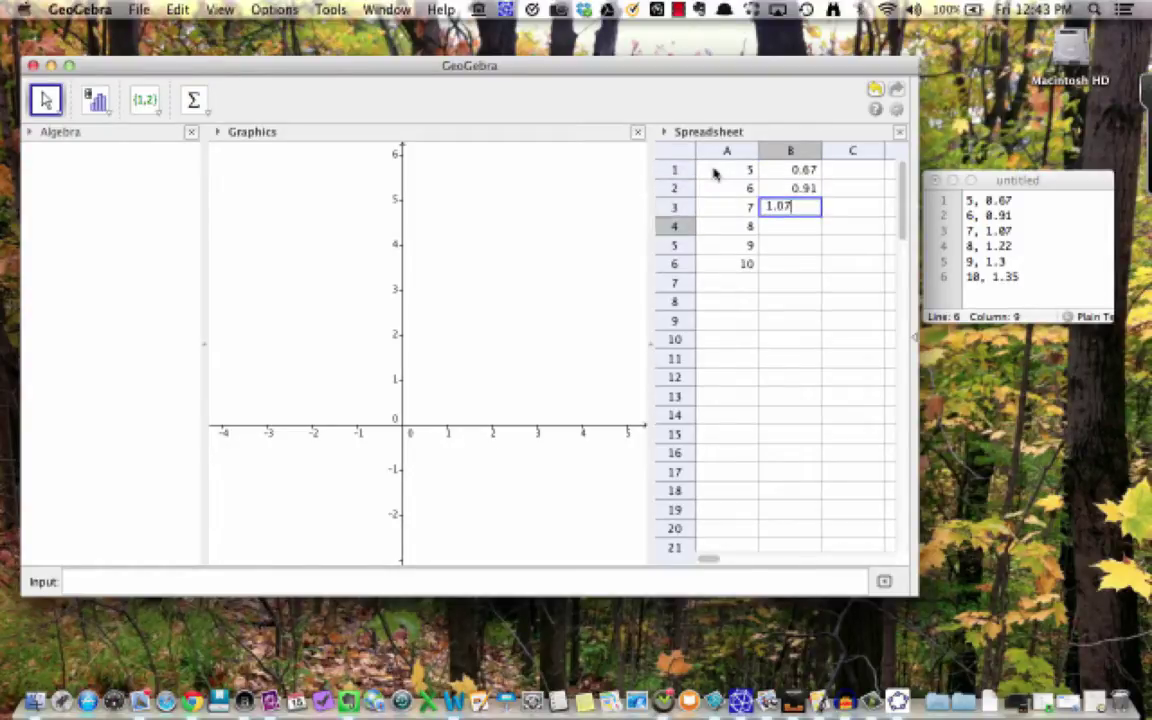
pyautogui.press('Return')
pyautogui.write('1.22')
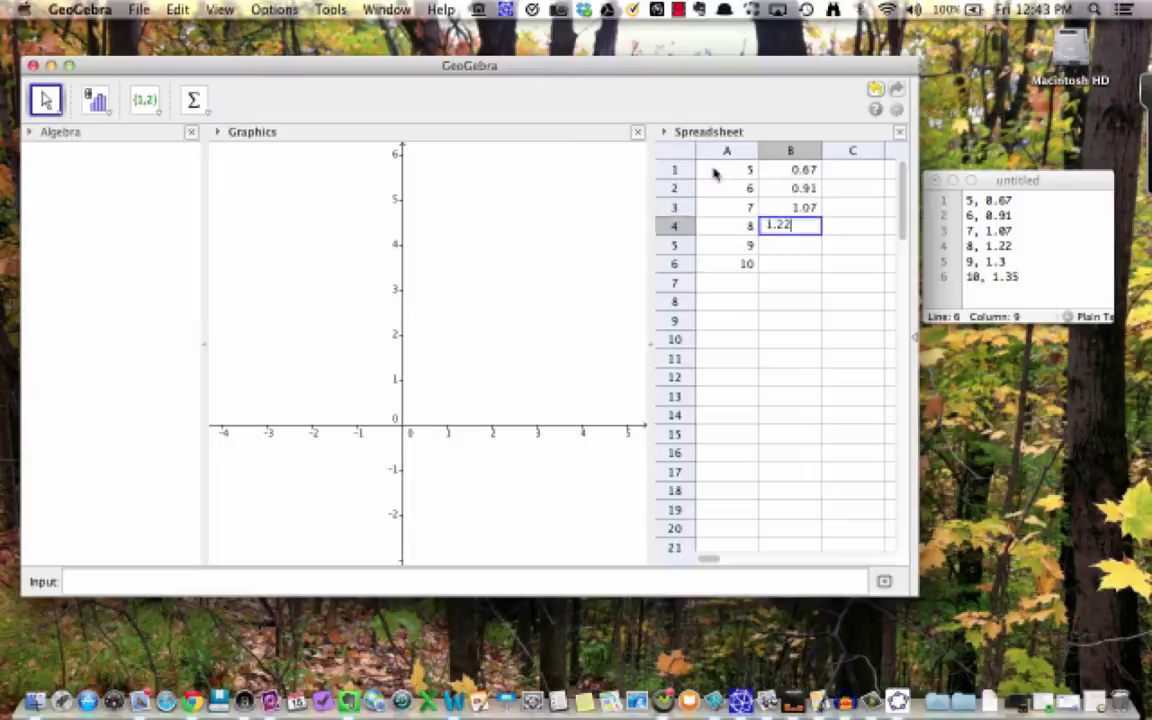
pyautogui.press('Return')
pyautogui.write('1.3')
pyautogui.press('Return')
pyautogui.write('1.35')
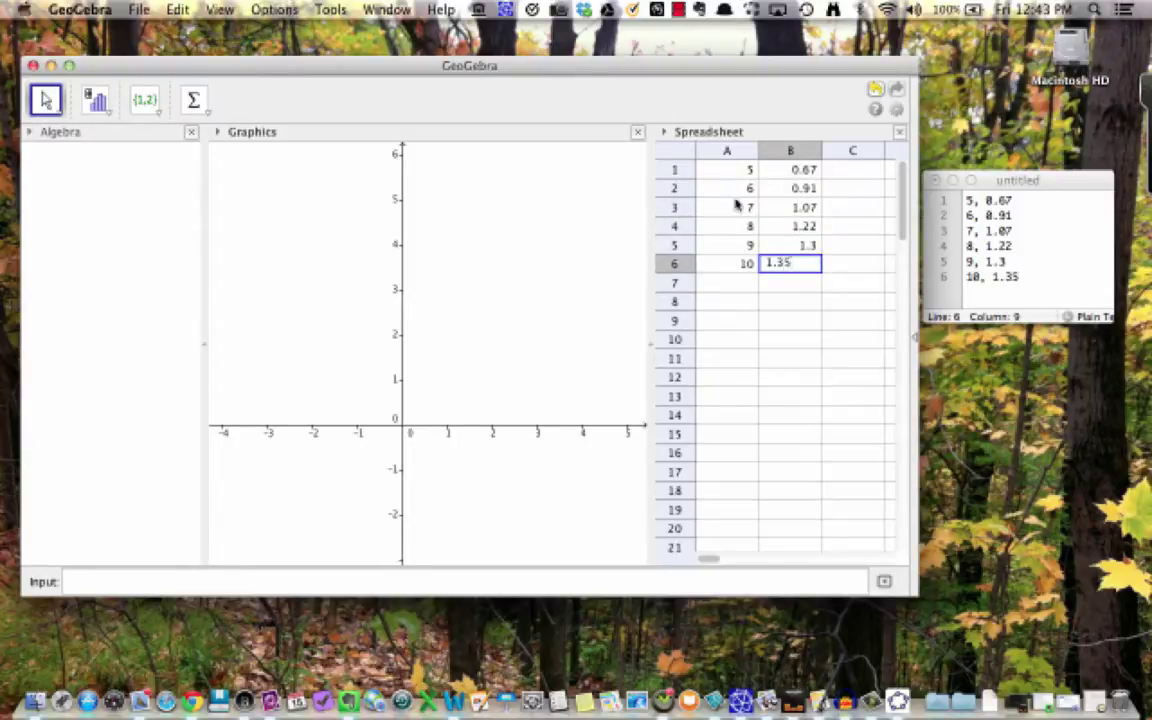
pyautogui.click(810, 321)
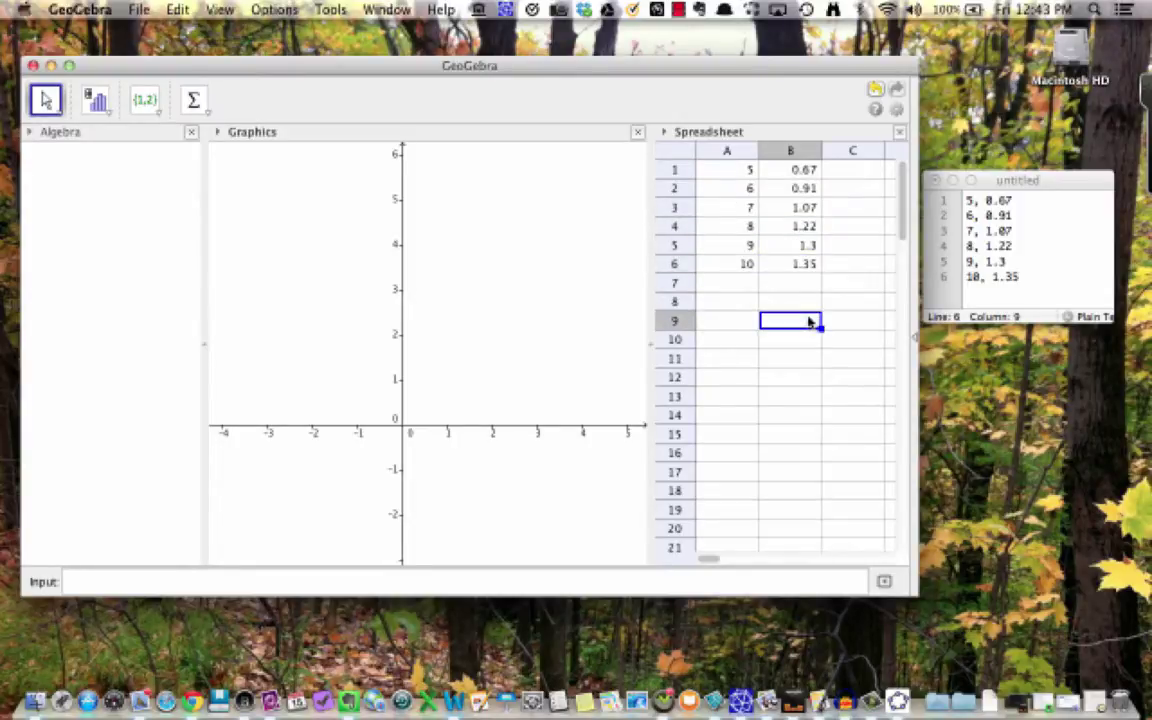
# - Create list1 of points A–F from the cell range A1:B6 with Create List of Points
pyautogui.moveTo(740, 170); pyautogui.dragTo(800, 275)
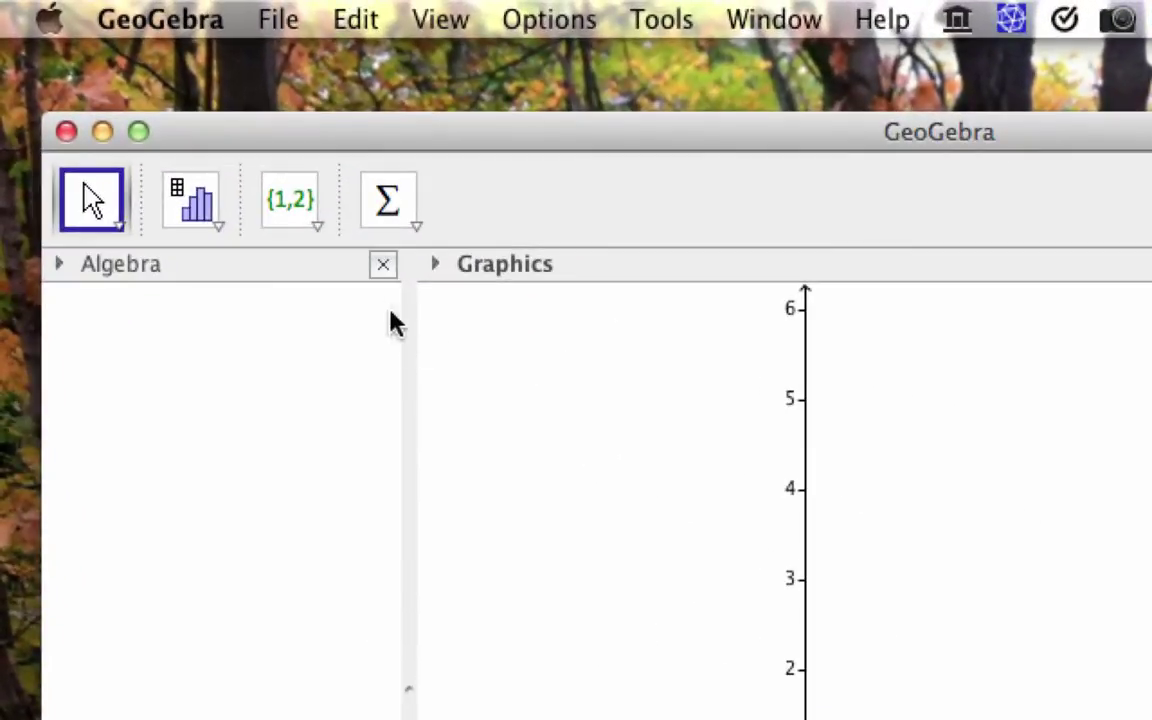
pyautogui.click(320, 234)
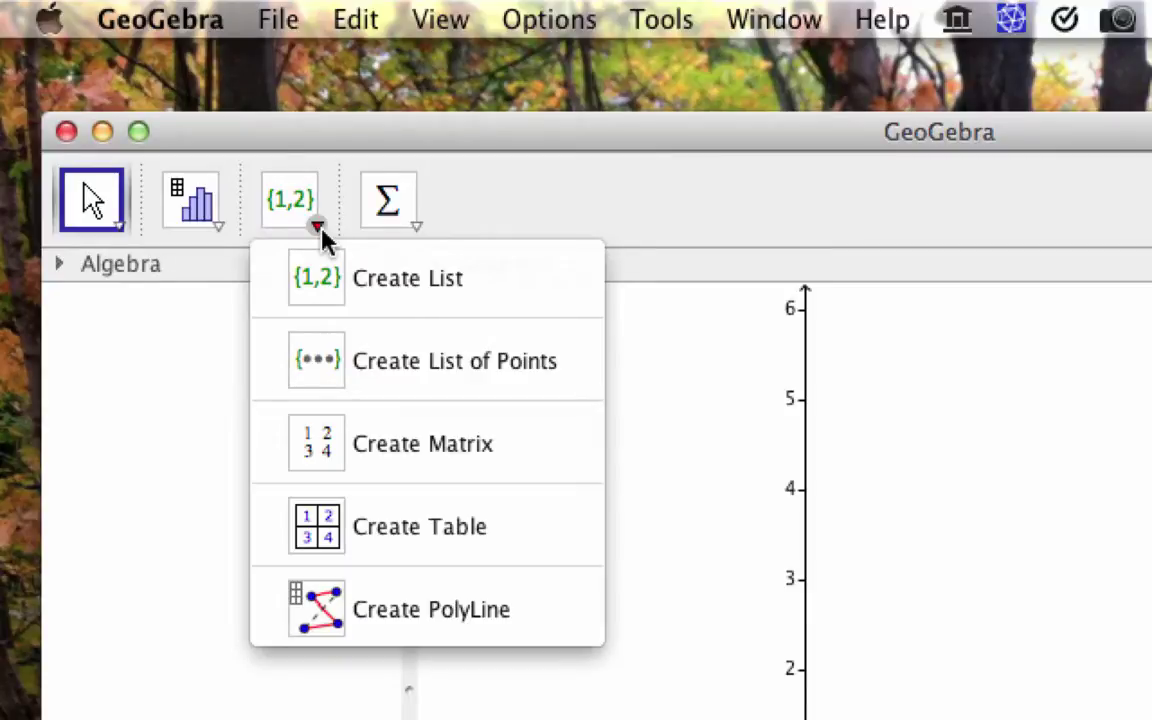
pyautogui.click(395, 370)
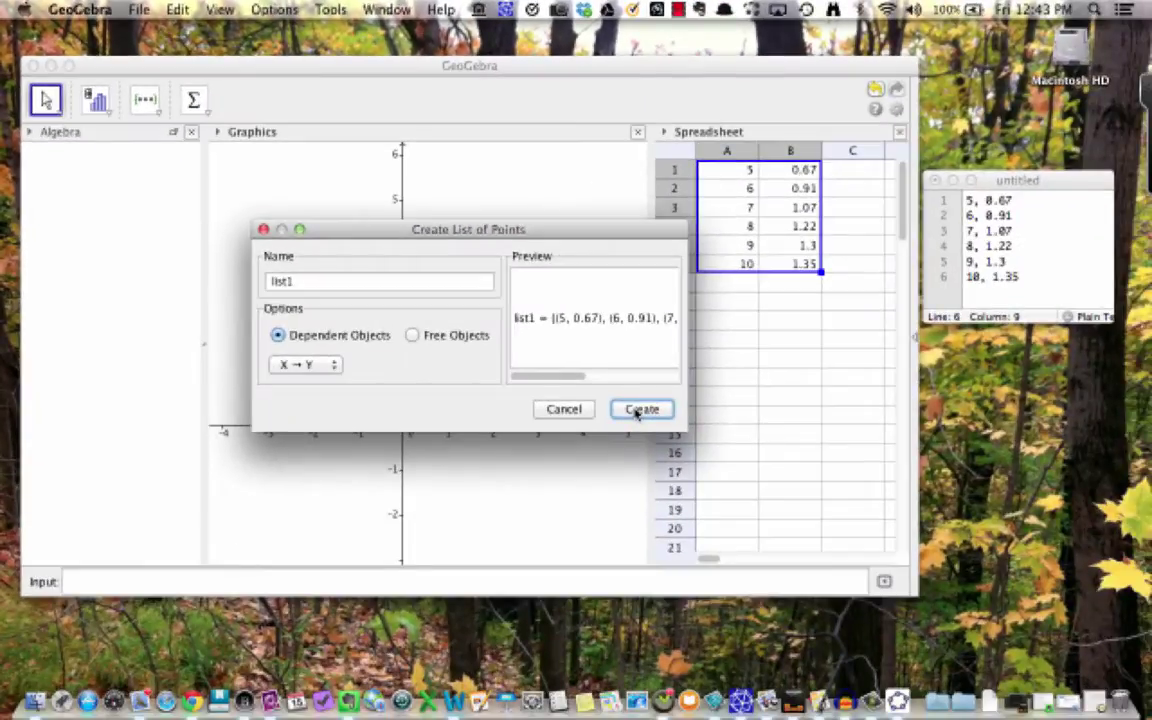
pyautogui.click(640, 410)
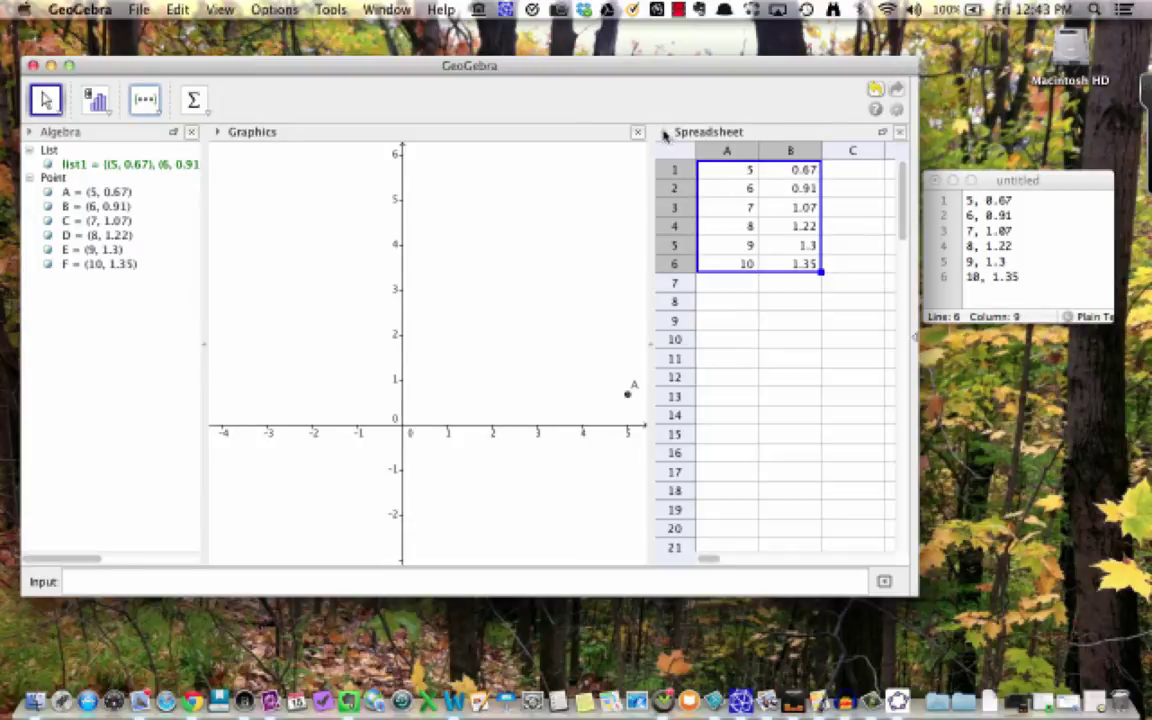
# - Pan the Graphics view left until all six points A–F are visible
pyautogui.click(493, 300)
pyautogui.click(481, 99)
pyautogui.moveTo(518, 249); pyautogui.dragTo(275, 249)
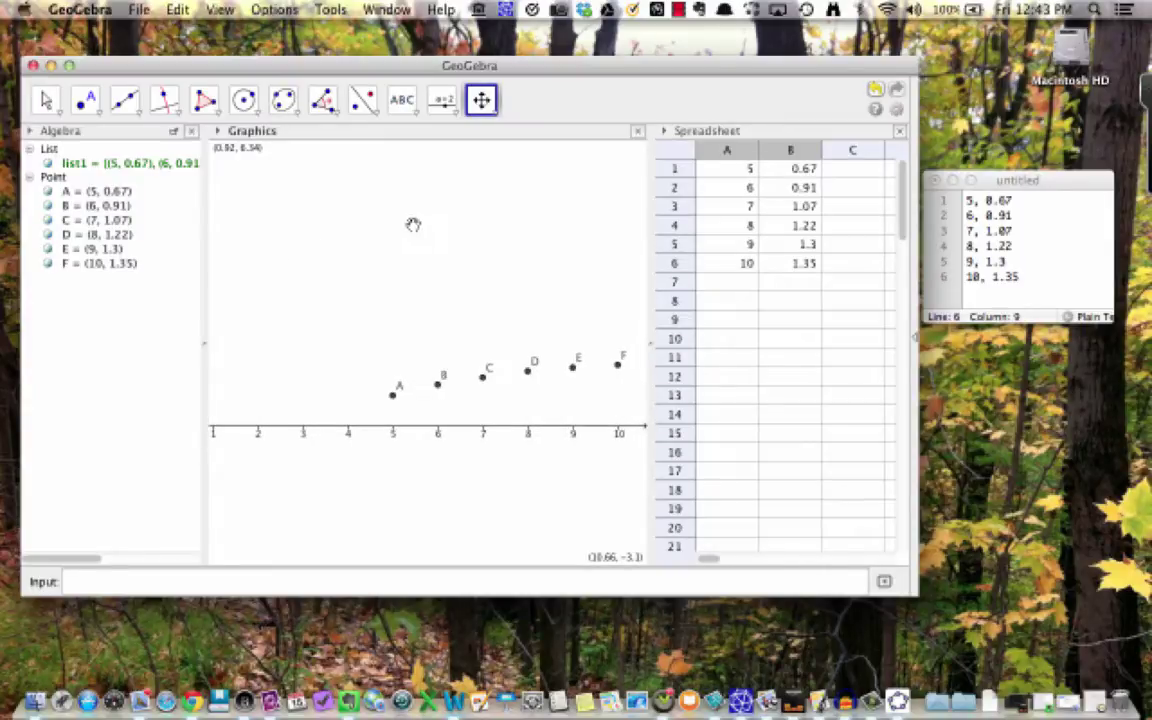
pyautogui.moveTo(413, 224); pyautogui.dragTo(357, 224)
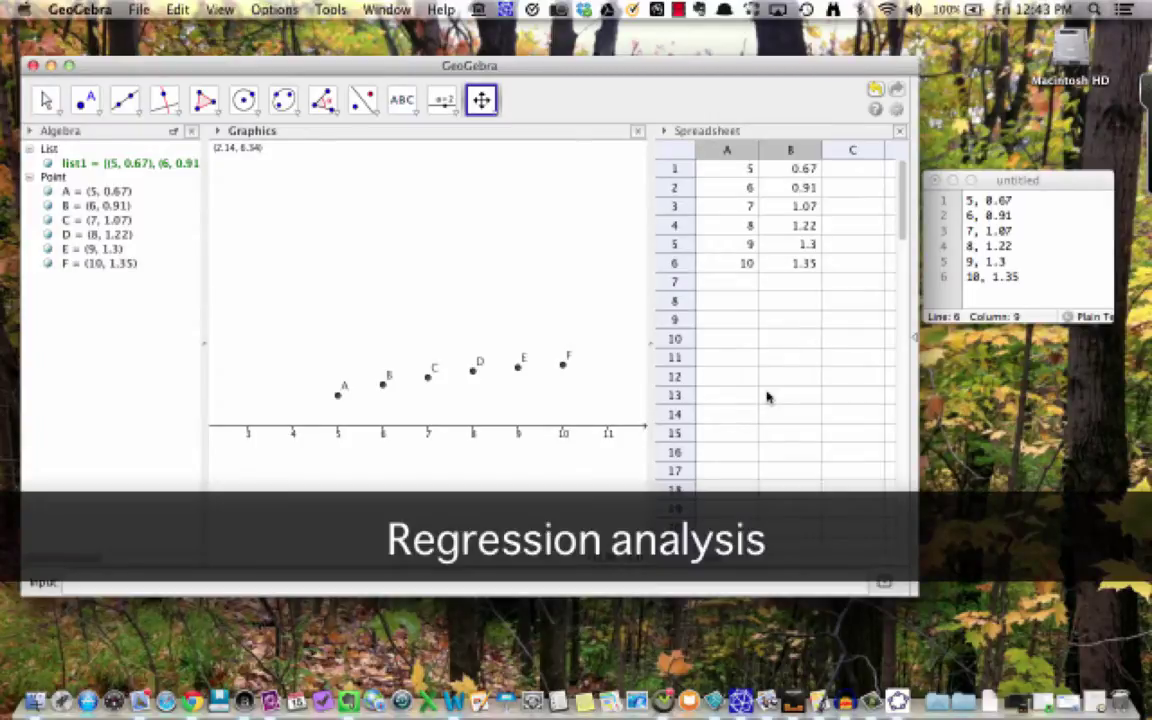
# - Run a Two Variable Regression Analysis on A1:A6 against B1:B6 to get a scatter plot
pyautogui.click(767, 397)
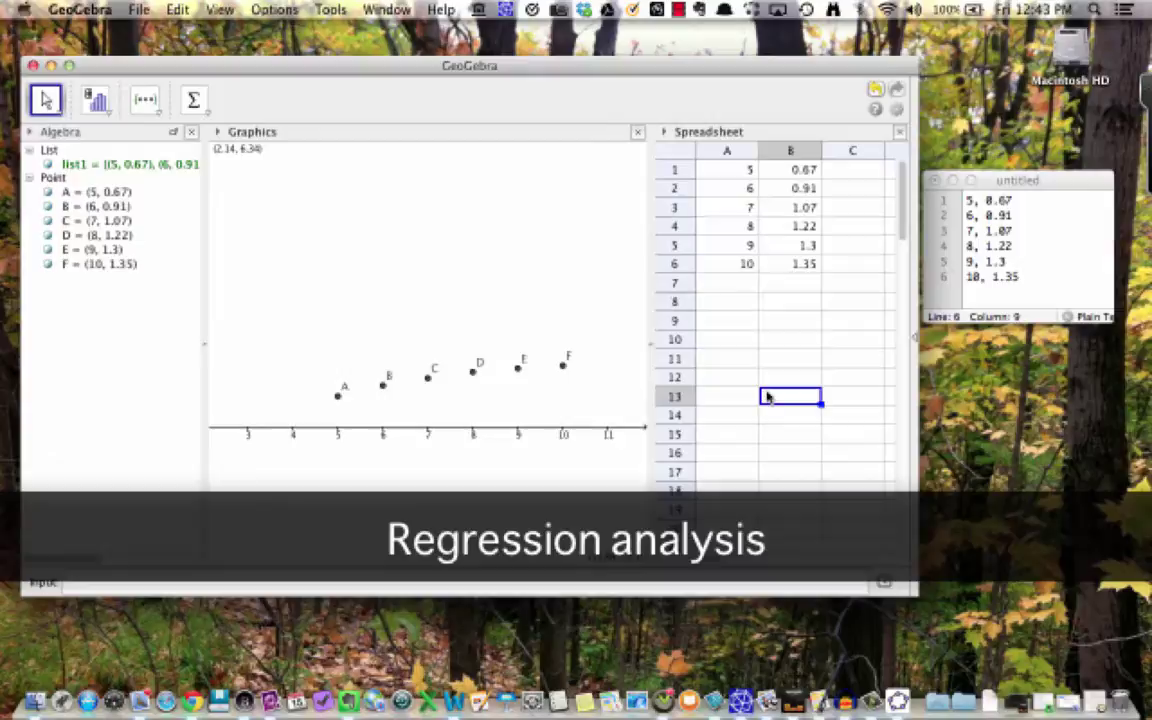
pyautogui.moveTo(742, 171); pyautogui.dragTo(805, 263)
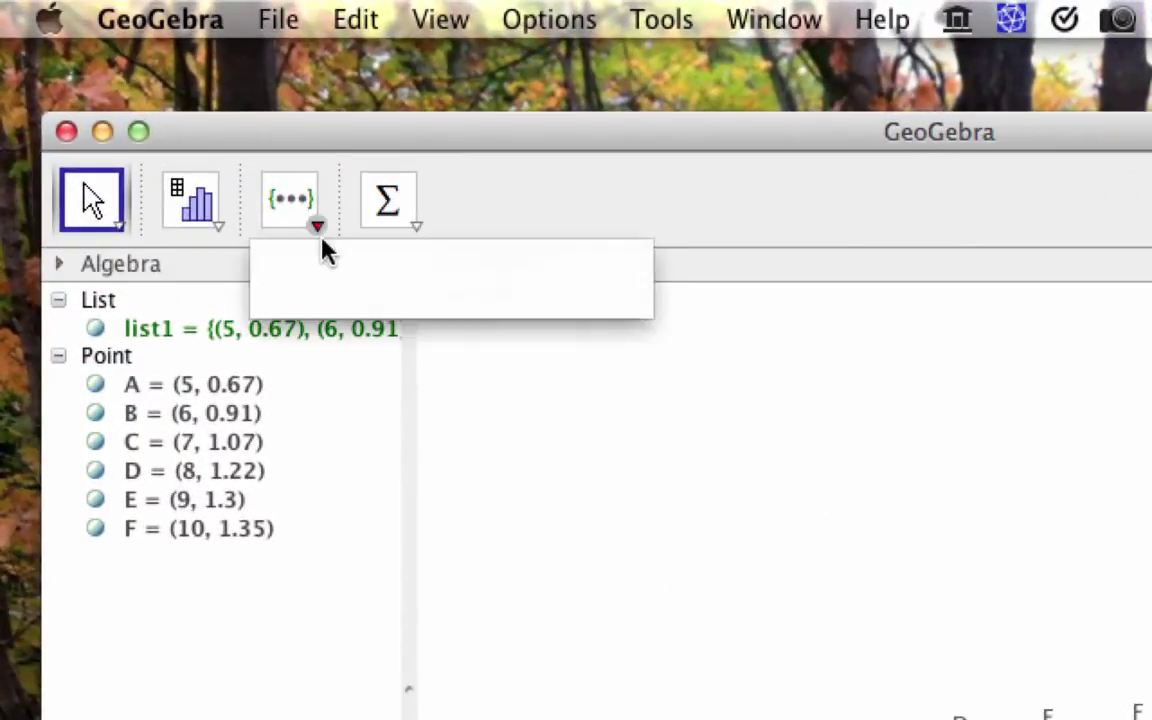
pyautogui.click(219, 230)
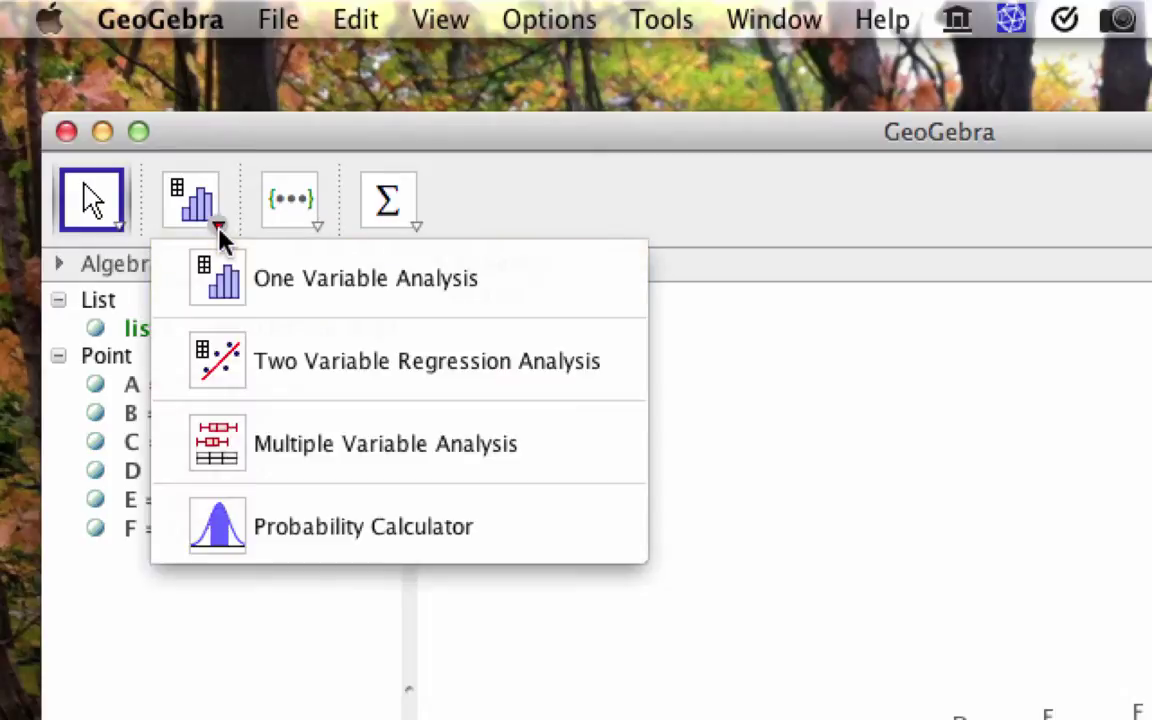
pyautogui.click(612, 365)
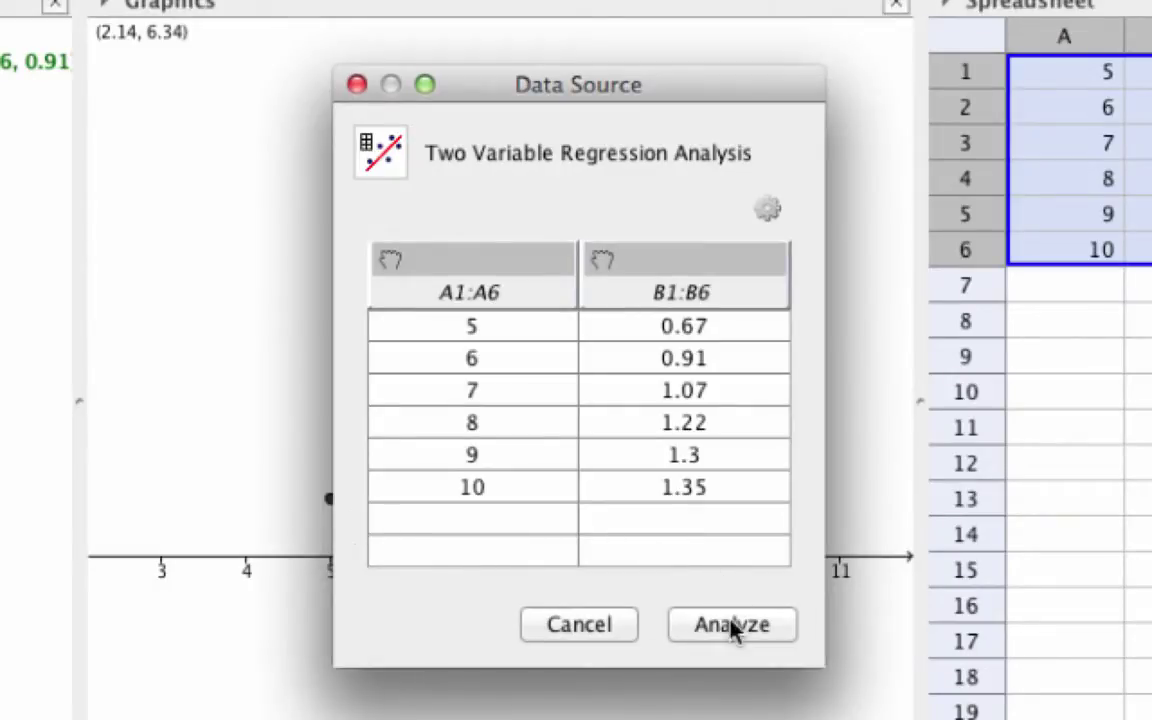
pyautogui.click(733, 625)
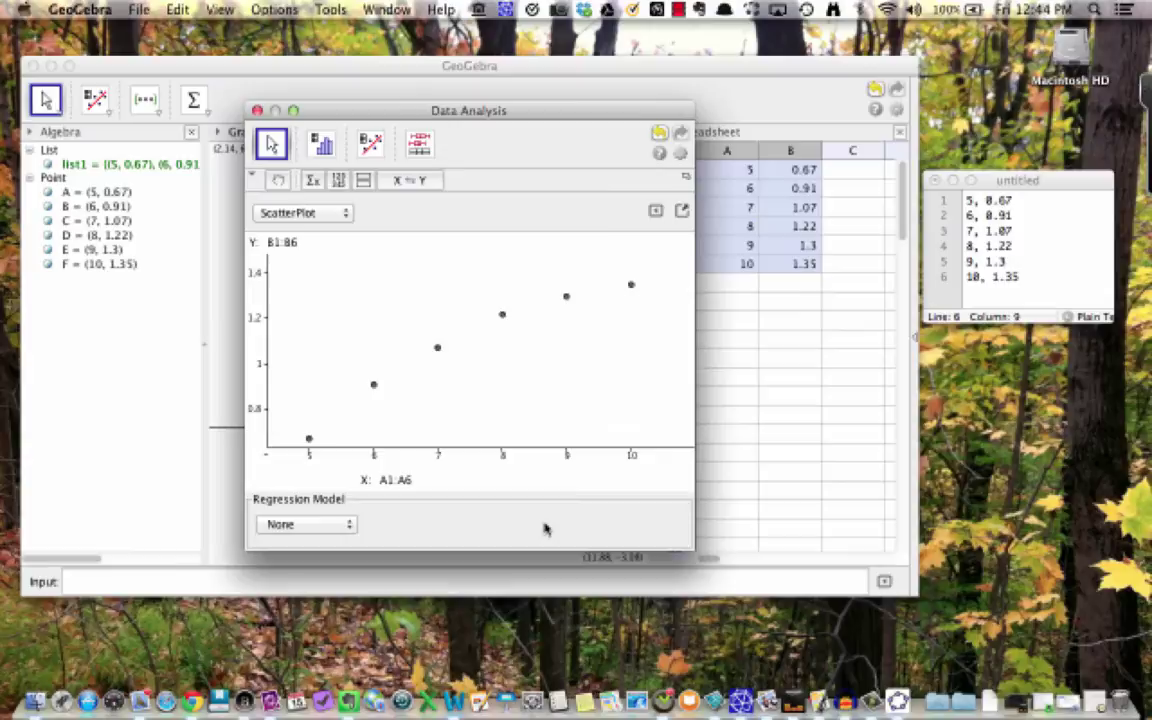
# - Move the Data Analysis window up and open the Regression Model list
pyautogui.moveTo(444, 106); pyautogui.dragTo(458, 49)
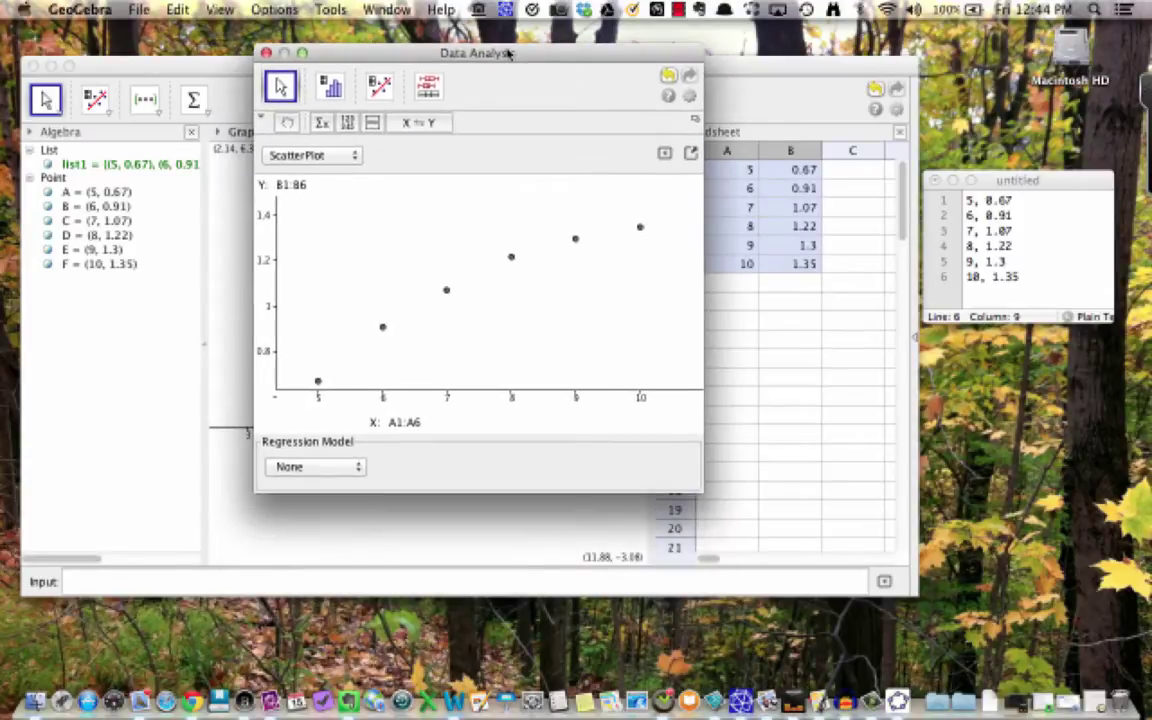
pyautogui.click(300, 469)
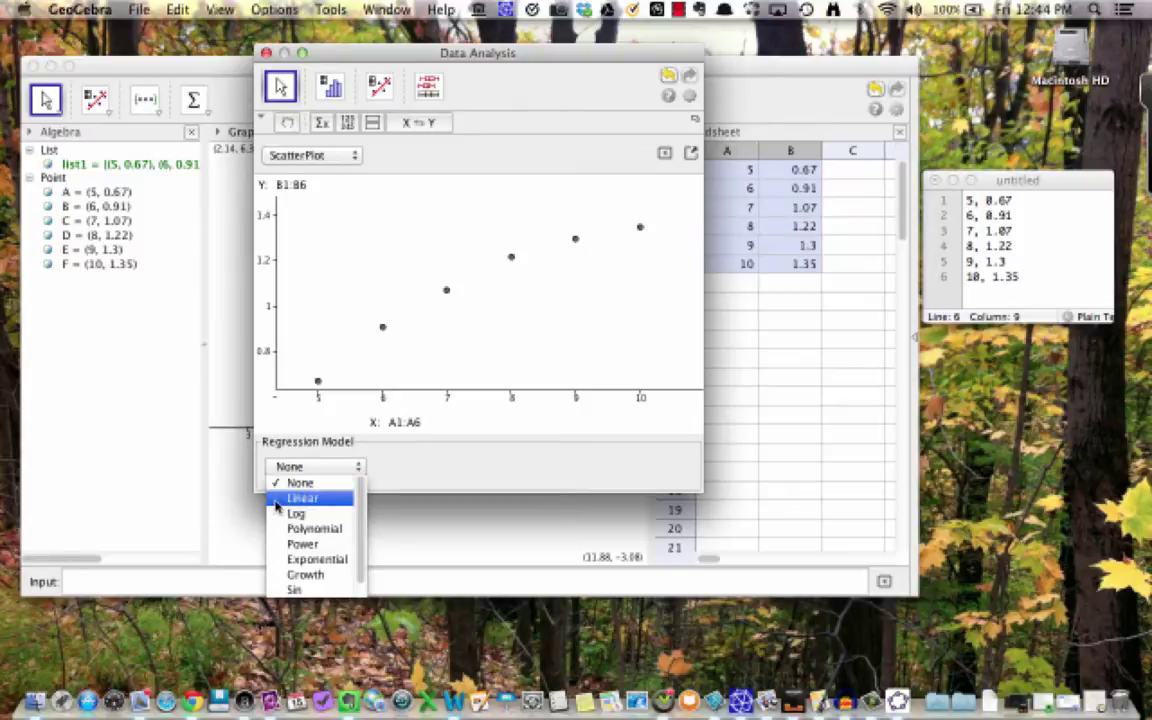
# - Choose Linear as the regression model for the scatter plot
pyautogui.click(300, 498)
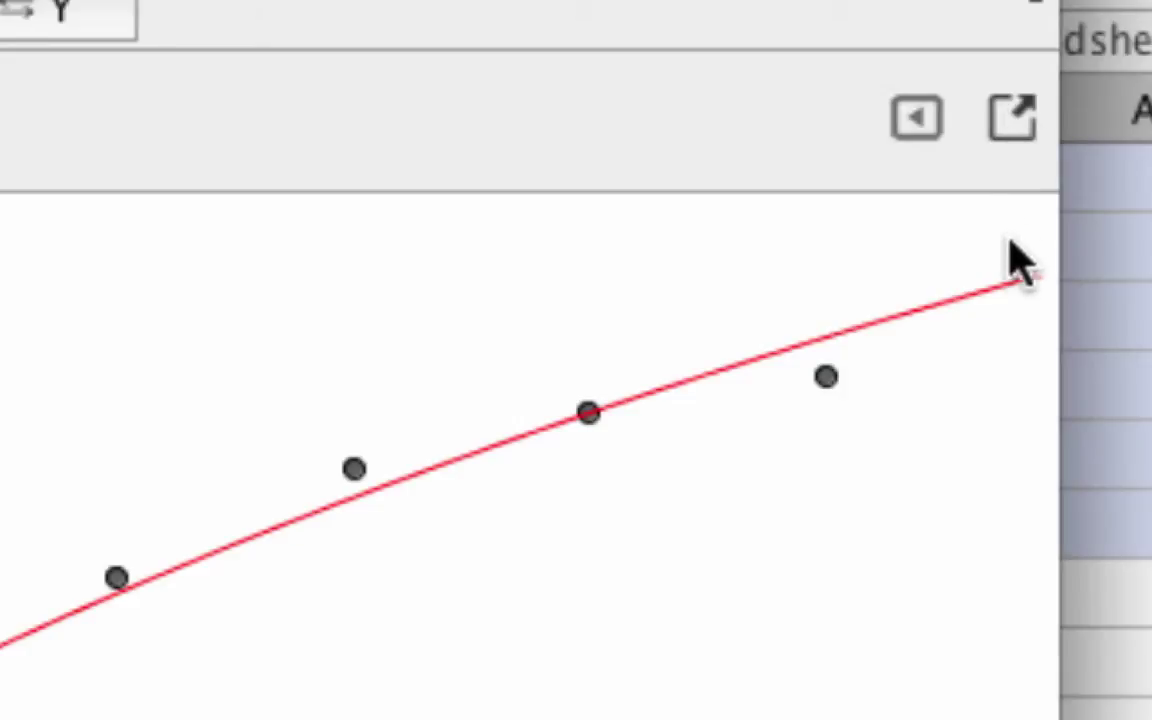
# - Copy the logarithmic regression curve to the Graphics View as g(x) and close Data Analysis
pyautogui.click(1014, 122)
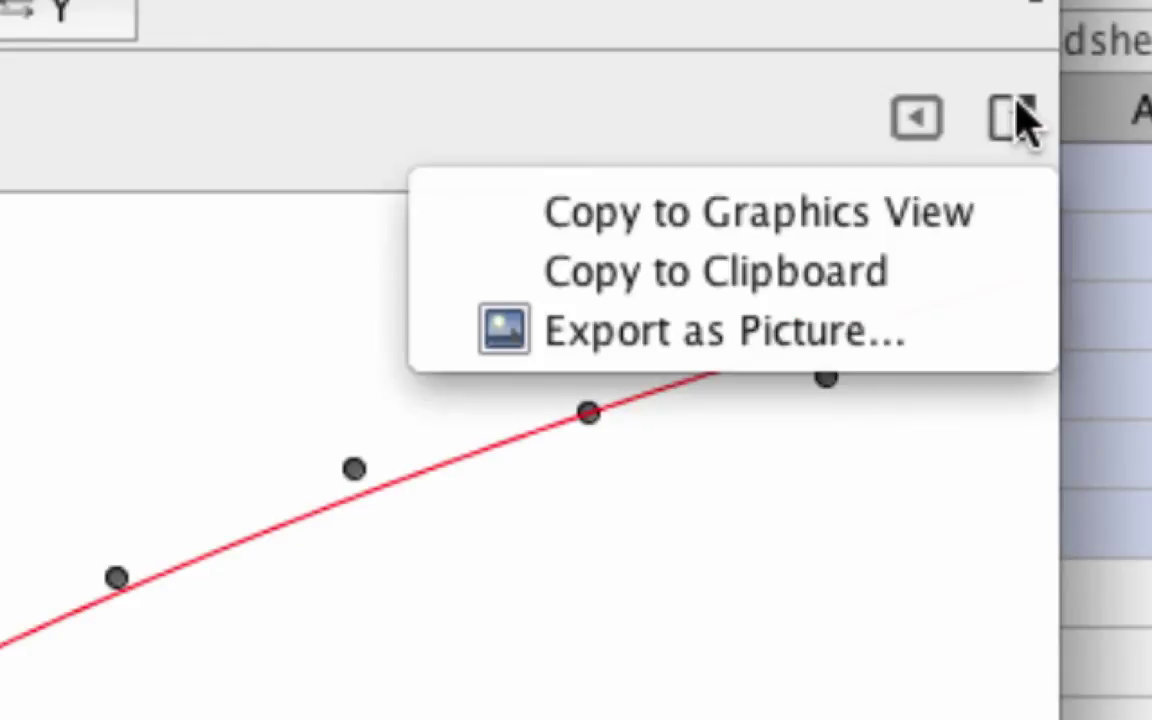
pyautogui.click(955, 212)
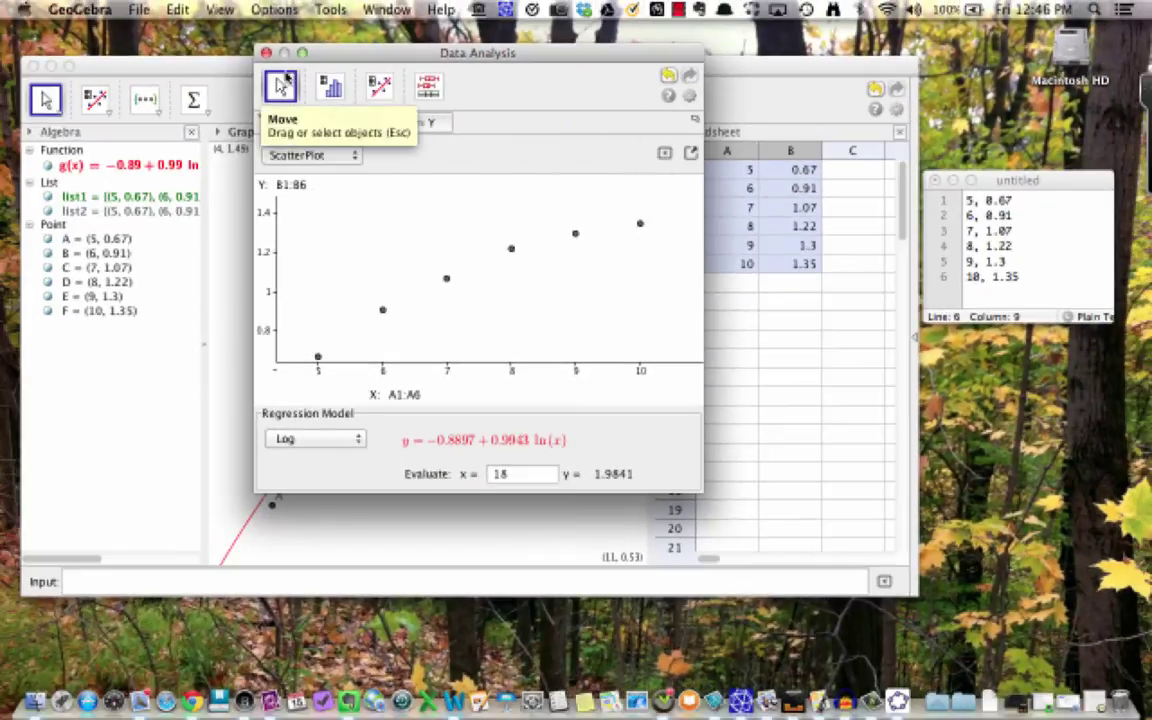
pyautogui.click(265, 52)
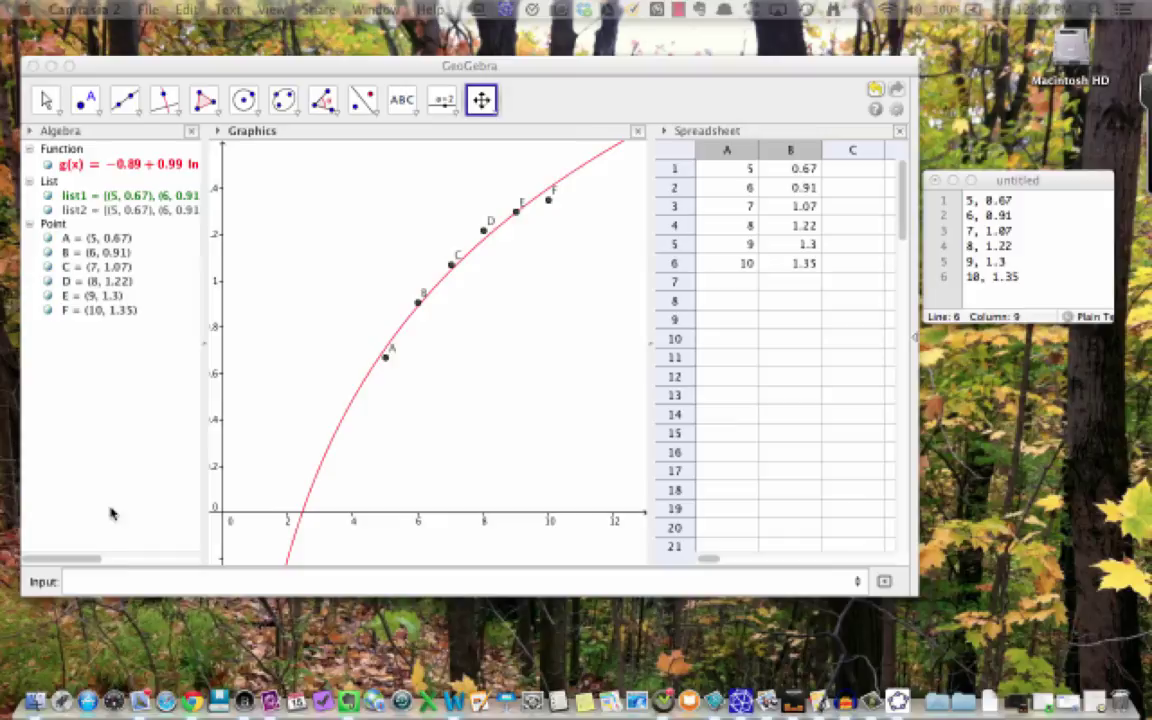
# - Enter g(18), g'(10) and g'(x) to get a = 1.98, b = 0.1 and the derivative graph
pyautogui.click(123, 581)
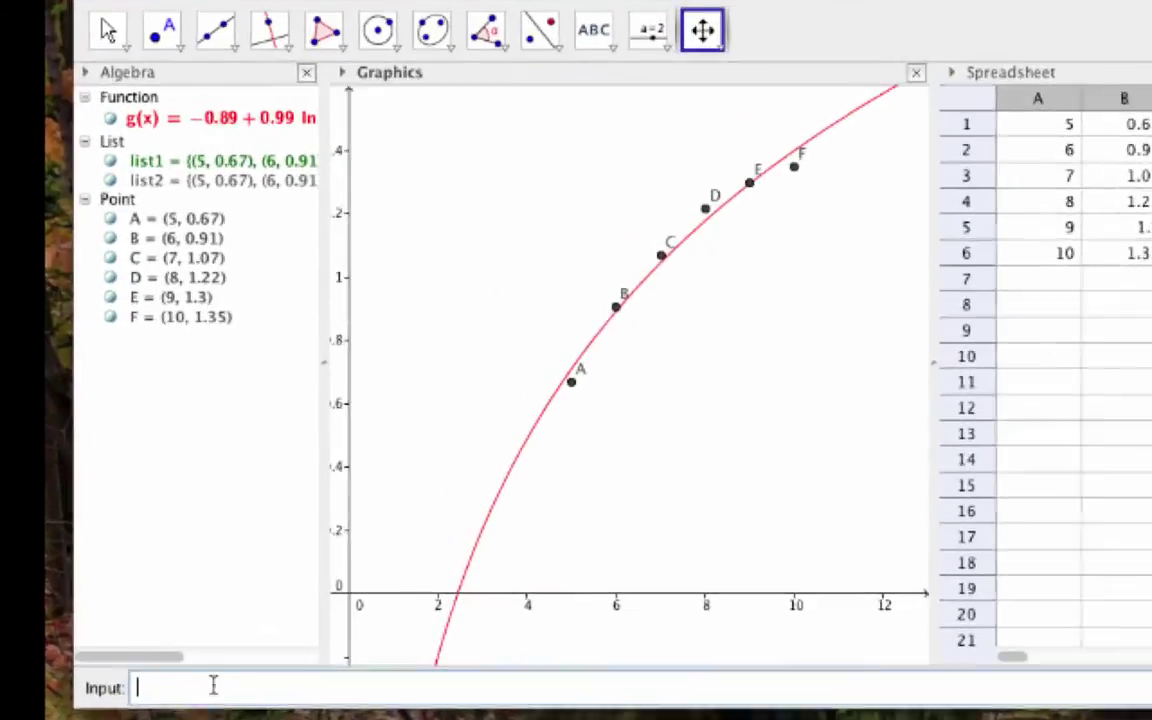
pyautogui.write('g(1)')
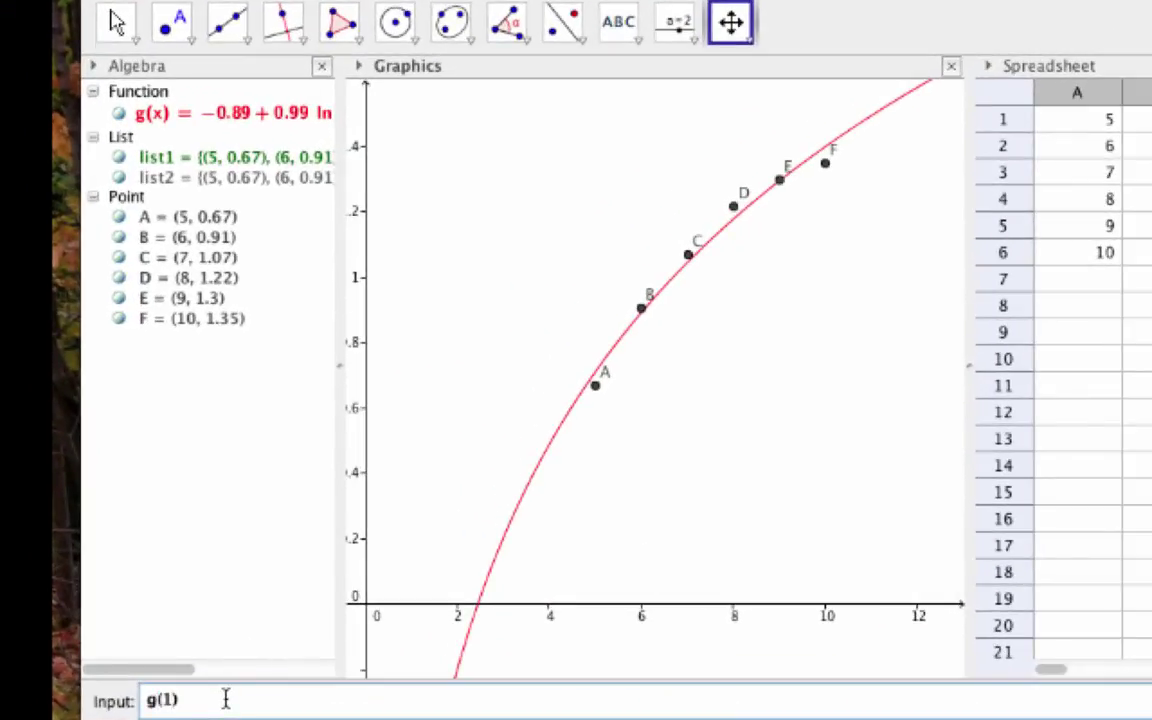
pyautogui.write('8')
pyautogui.press('Return')
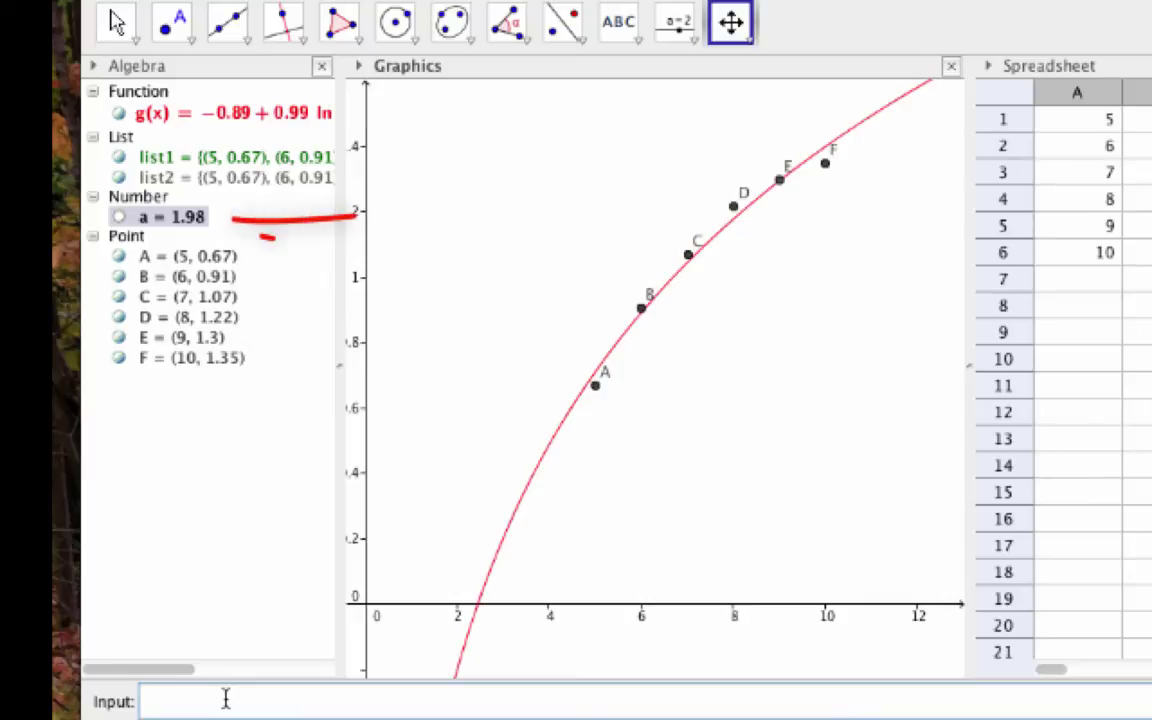
pyautogui.write('g')
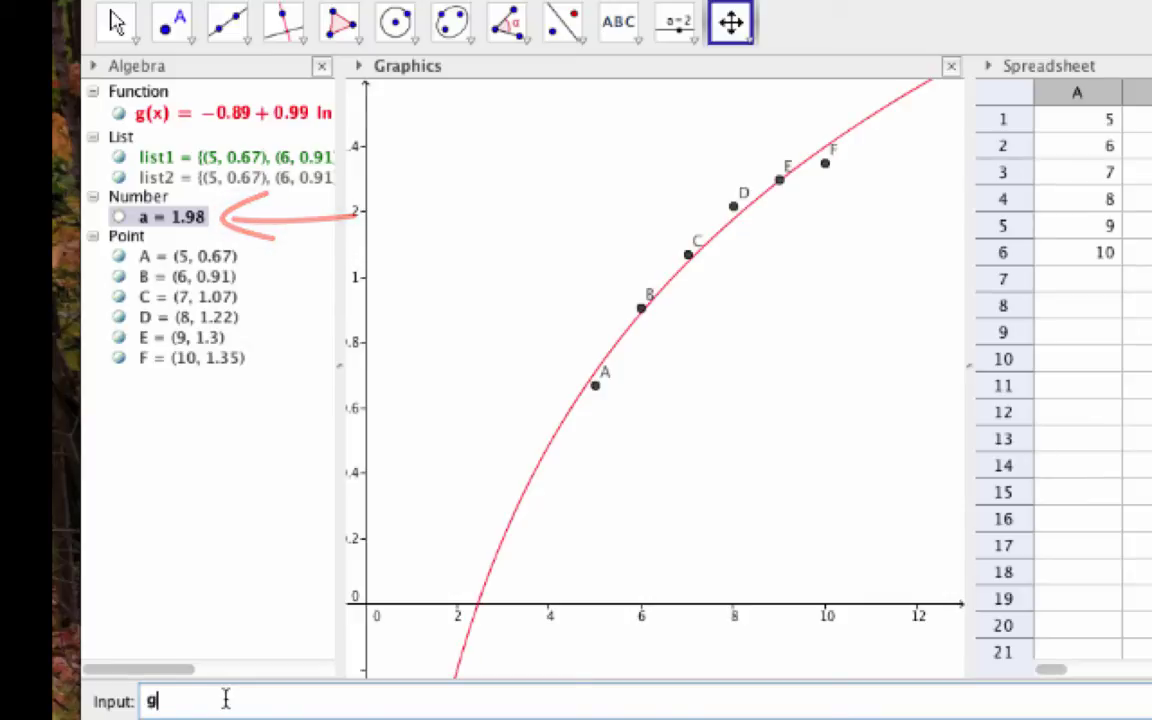
pyautogui.write("'(1)0")
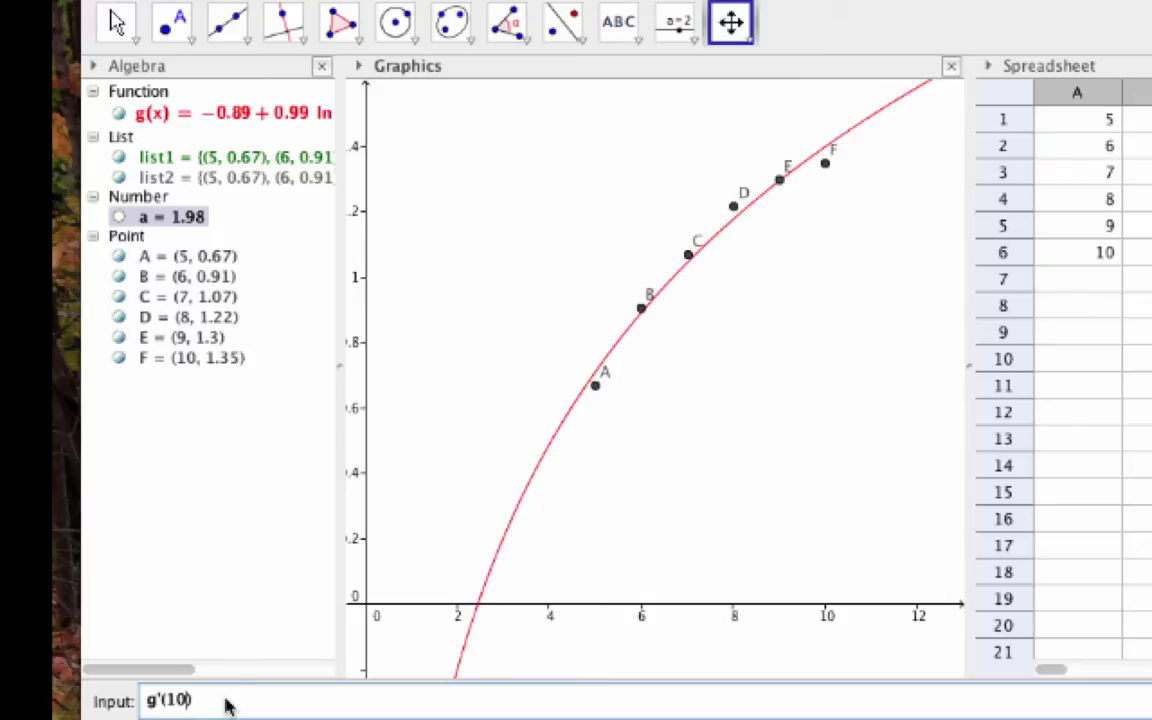
pyautogui.press('Return')
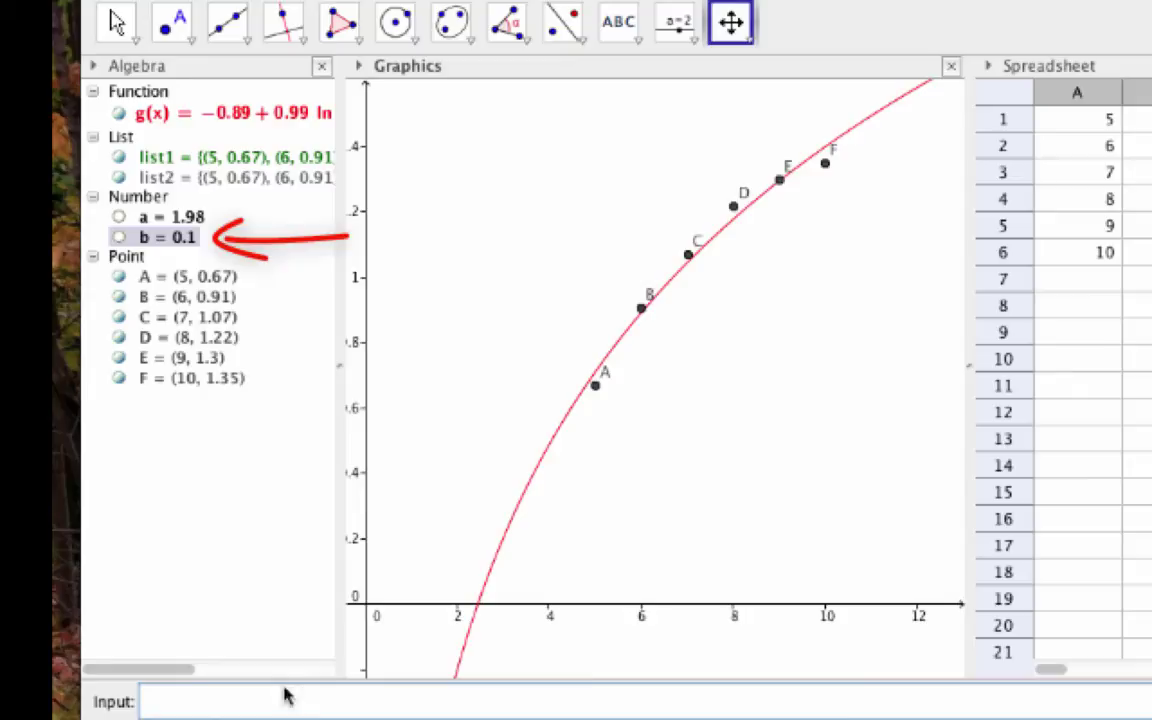
pyautogui.write("g'(x")
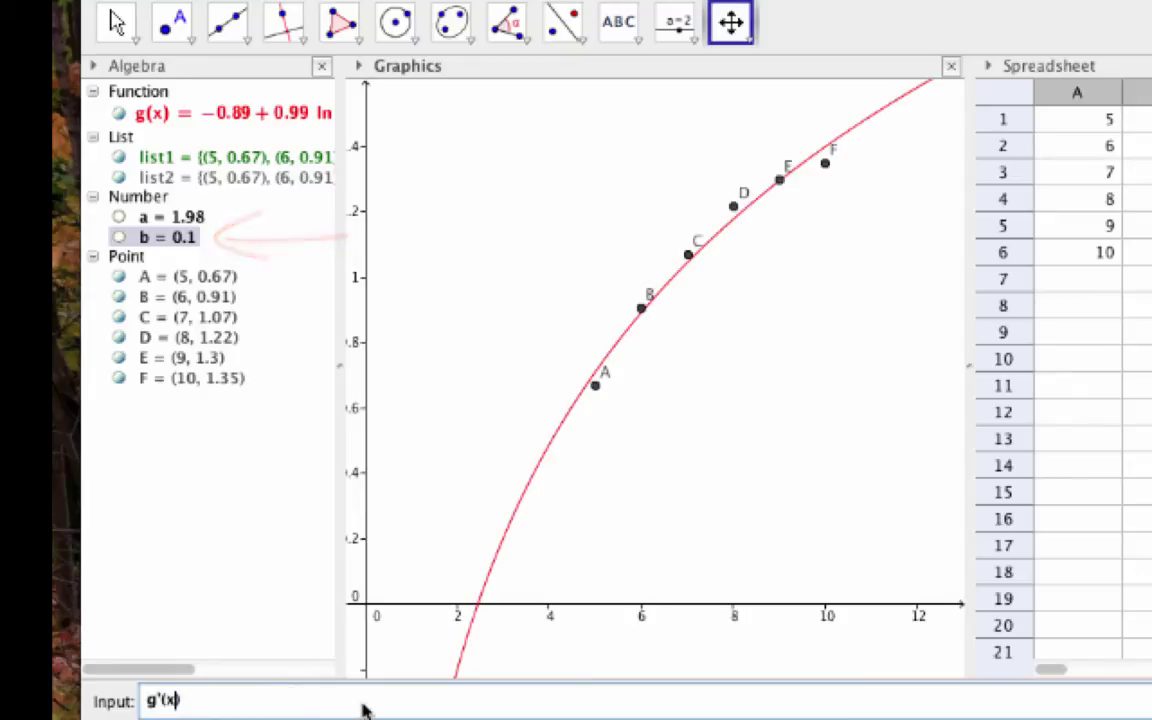
pyautogui.write(')')
pyautogui.press('Return')
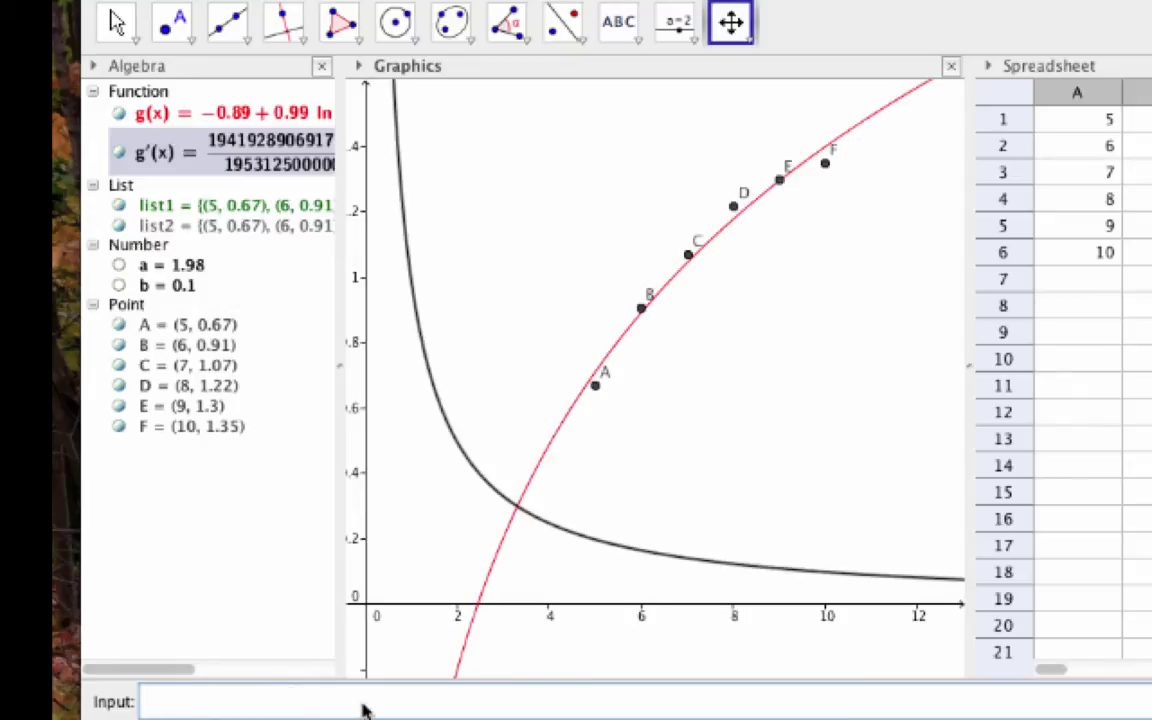